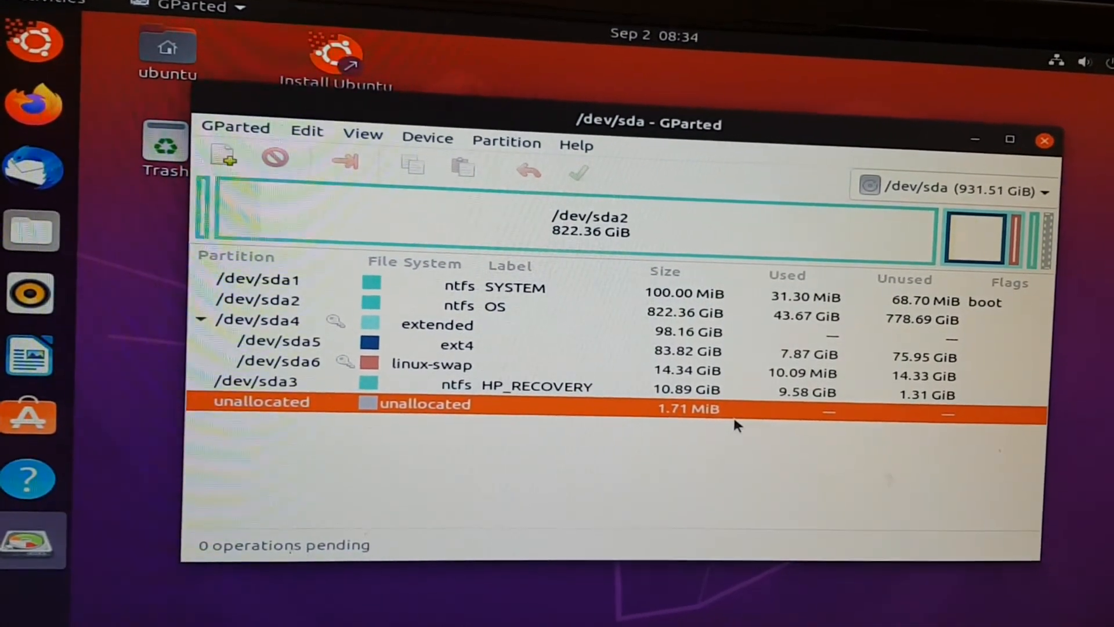
Turn off swap on /dev/sda6 via the Partition menu's Swapoff command.
click(679, 360)
click(504, 142)
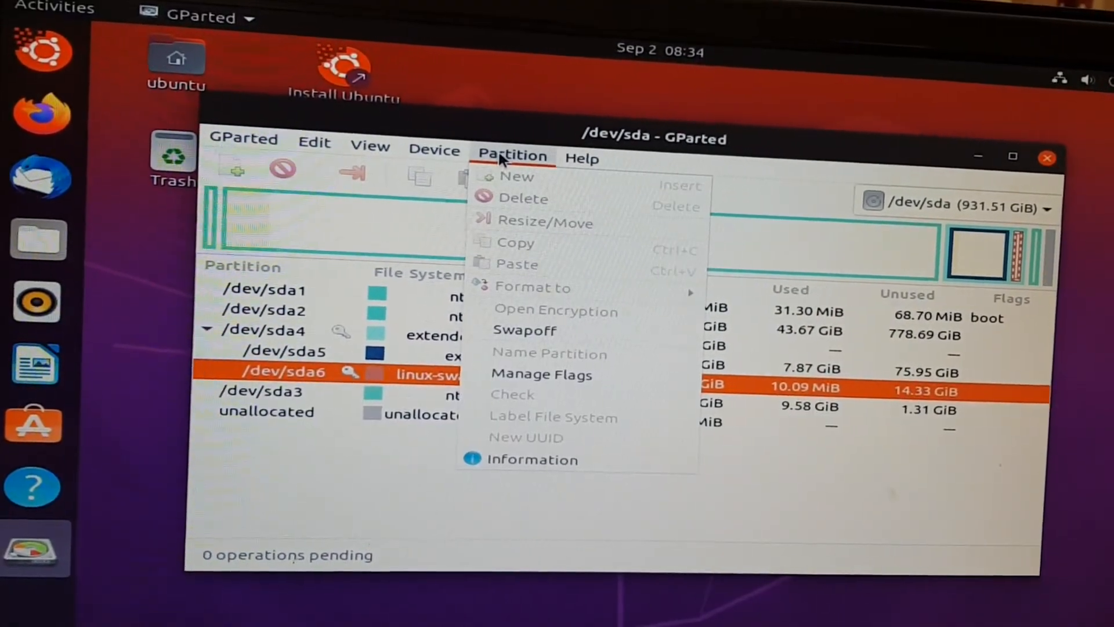
click(275, 450)
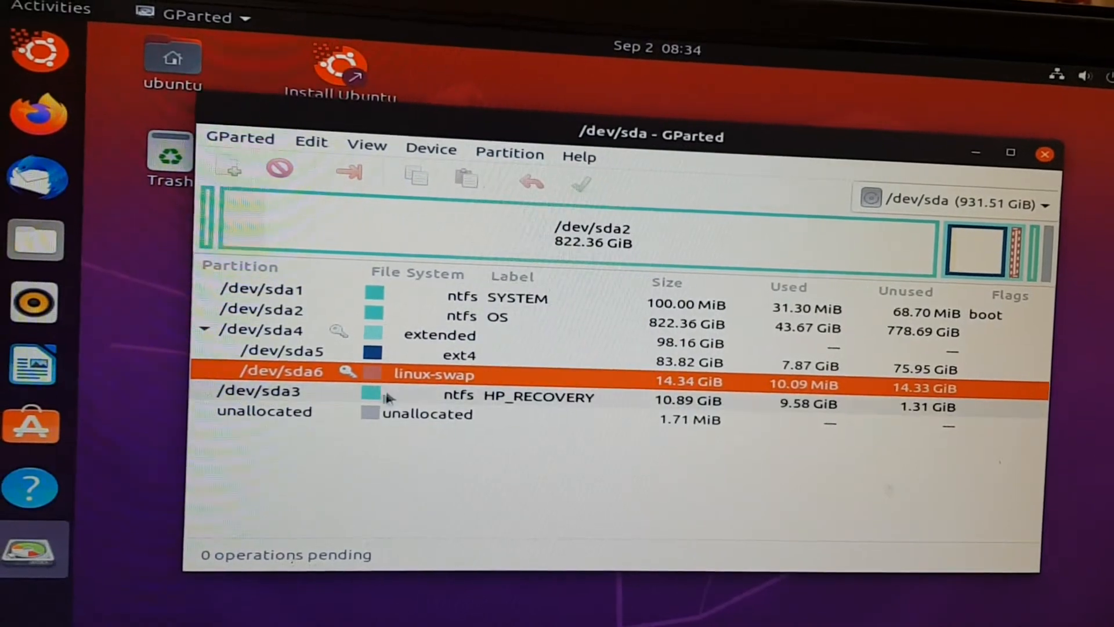
click(532, 156)
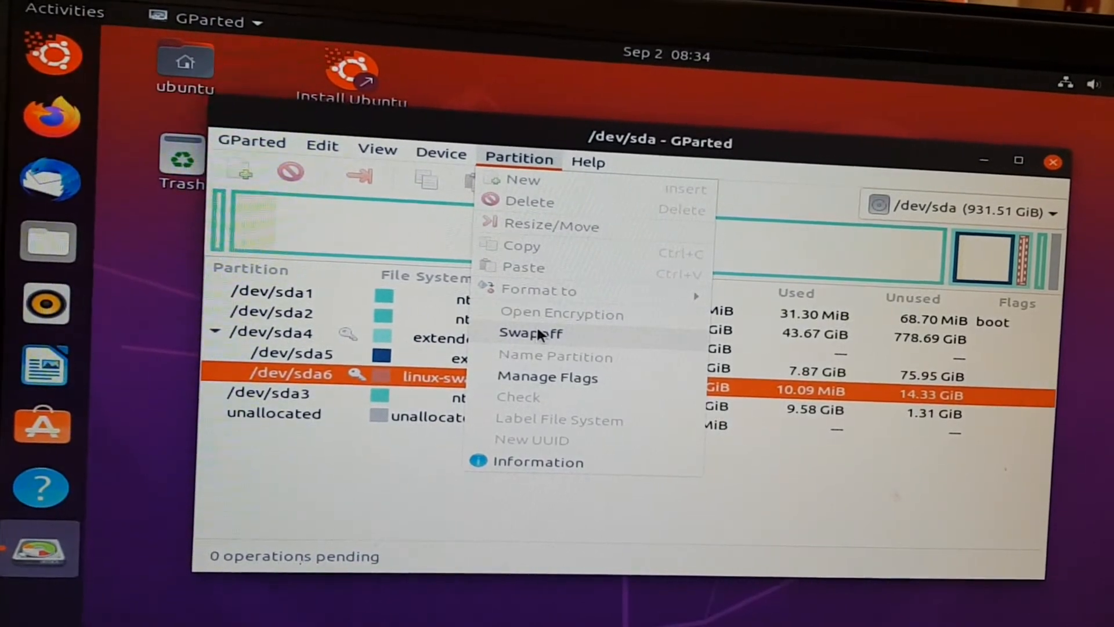
click(536, 329)
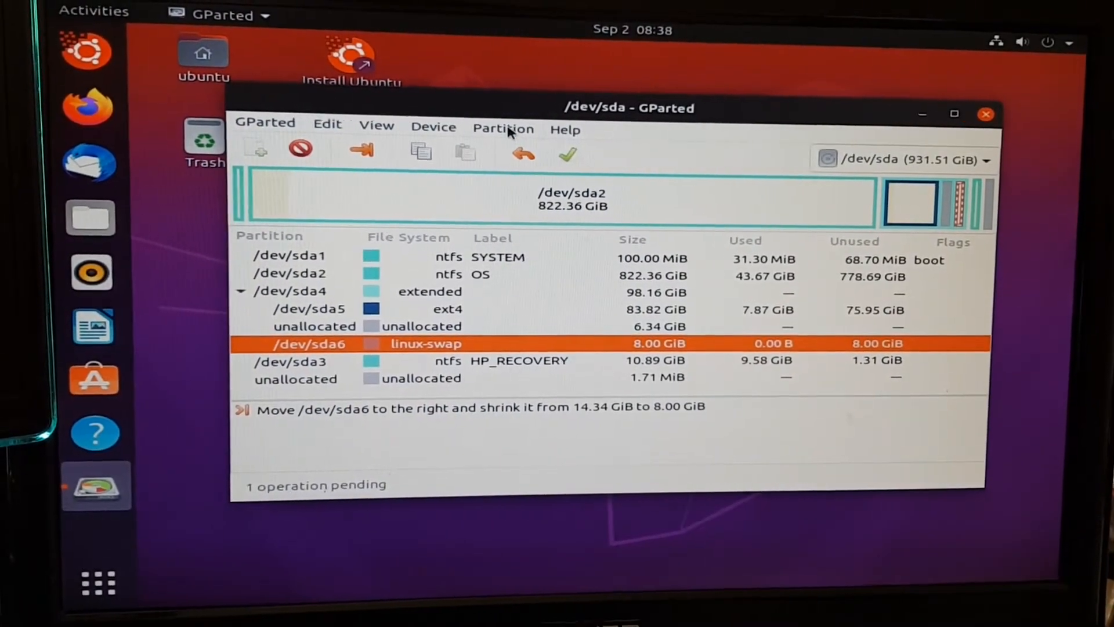
Resize /dev/sda6 to a new size of 8192 MiB with the free space preceding it.
click(500, 126)
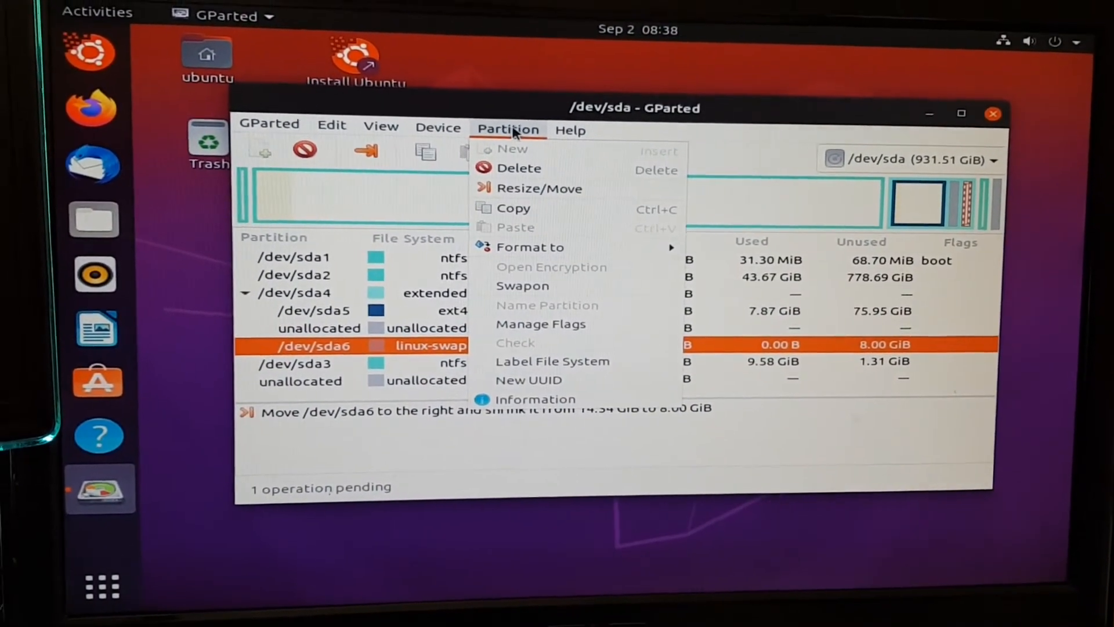
click(511, 188)
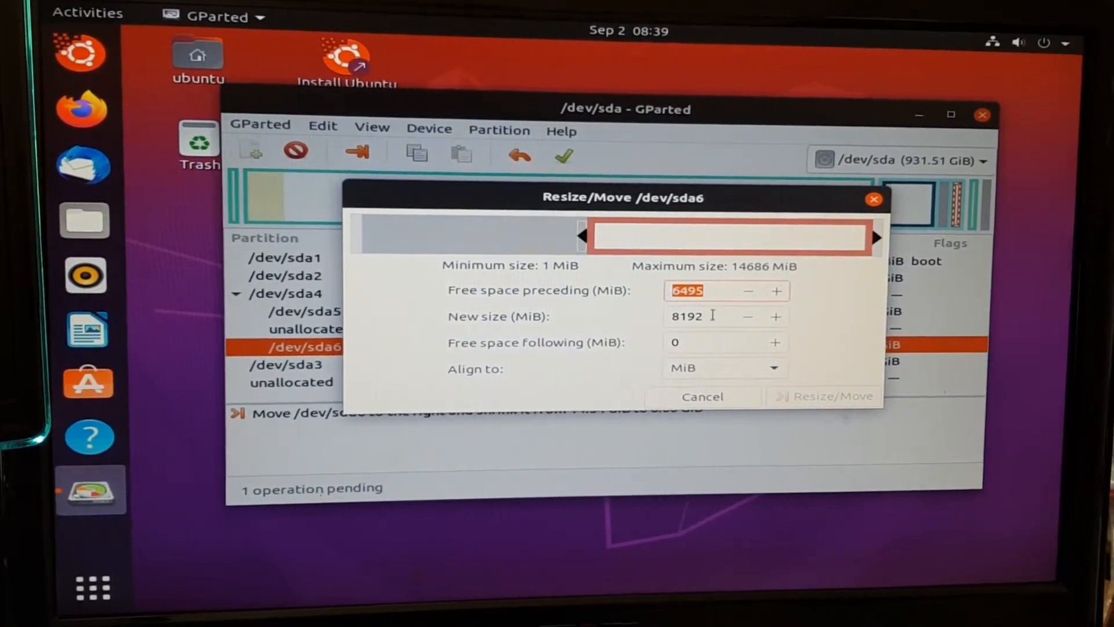
click(712, 315)
drag(713, 315, 671, 316)
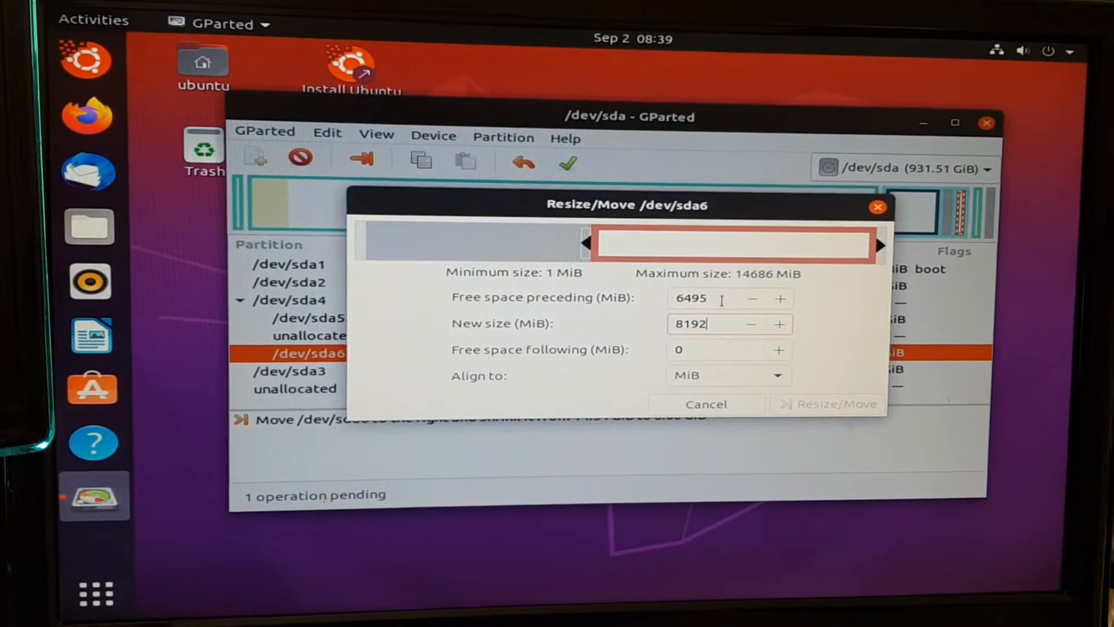
click(722, 300)
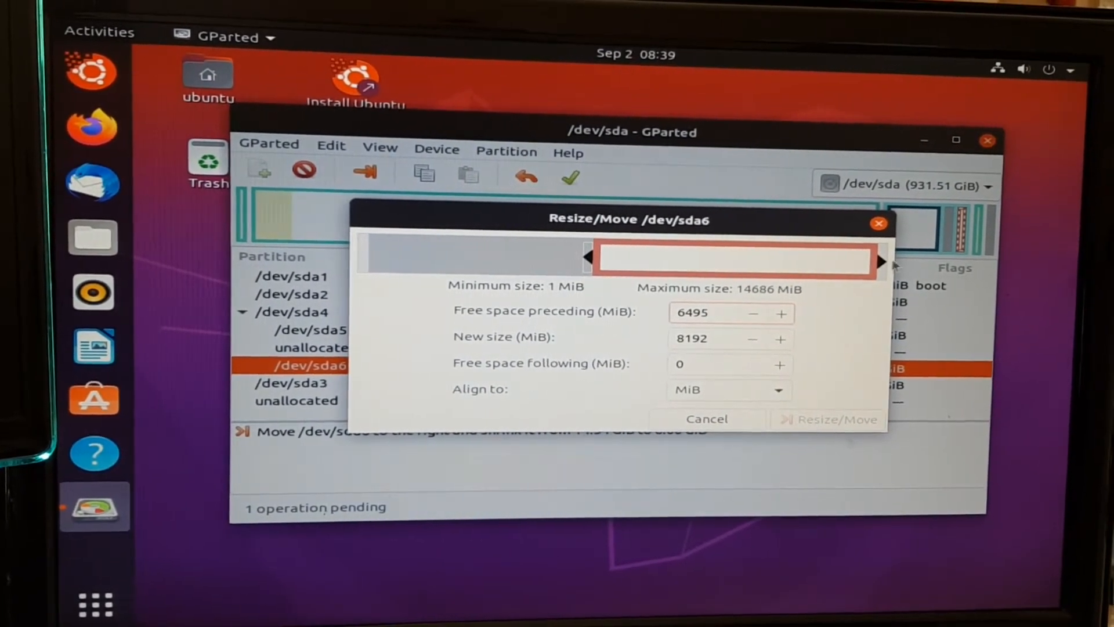
click(877, 224)
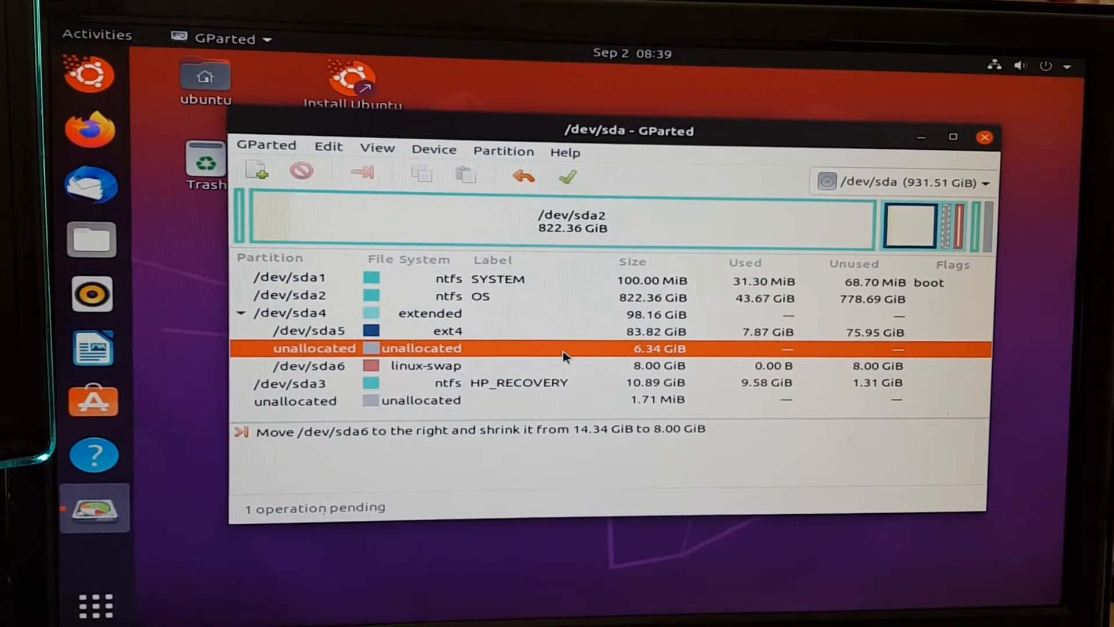
Resize ext4 /dev/sda5 to the maximum 92325 MiB, filling the freed space.
click(513, 333)
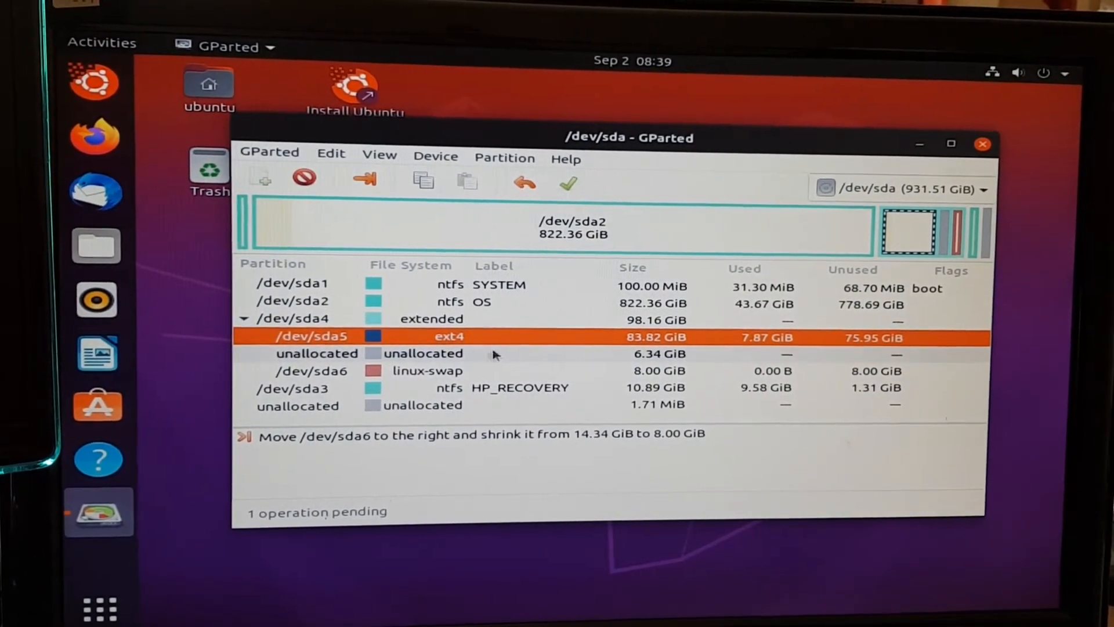
click(504, 158)
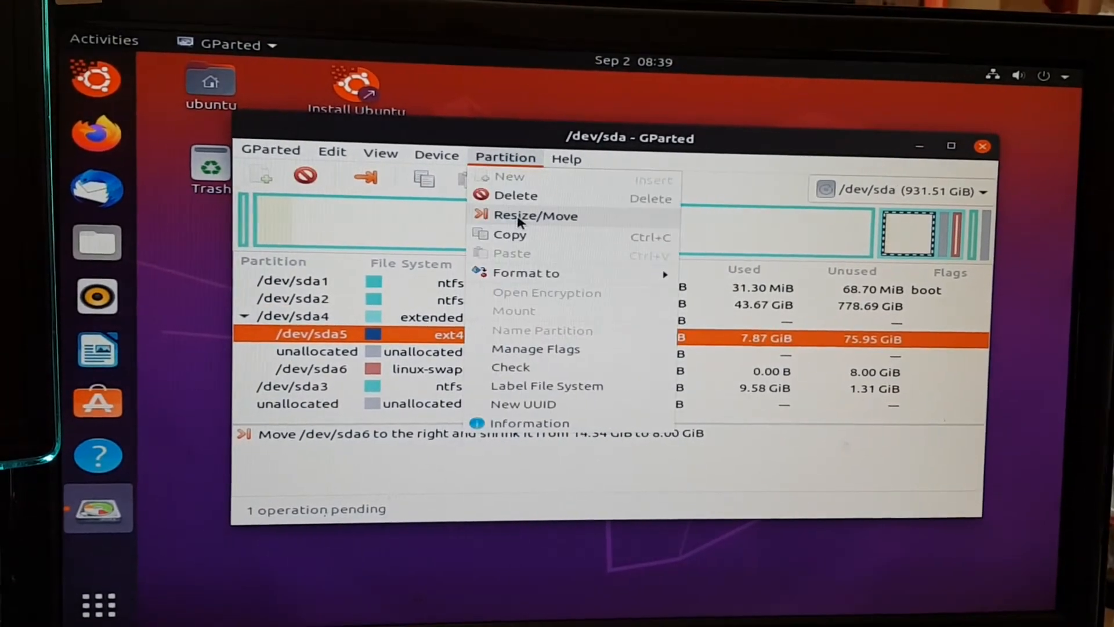
click(522, 217)
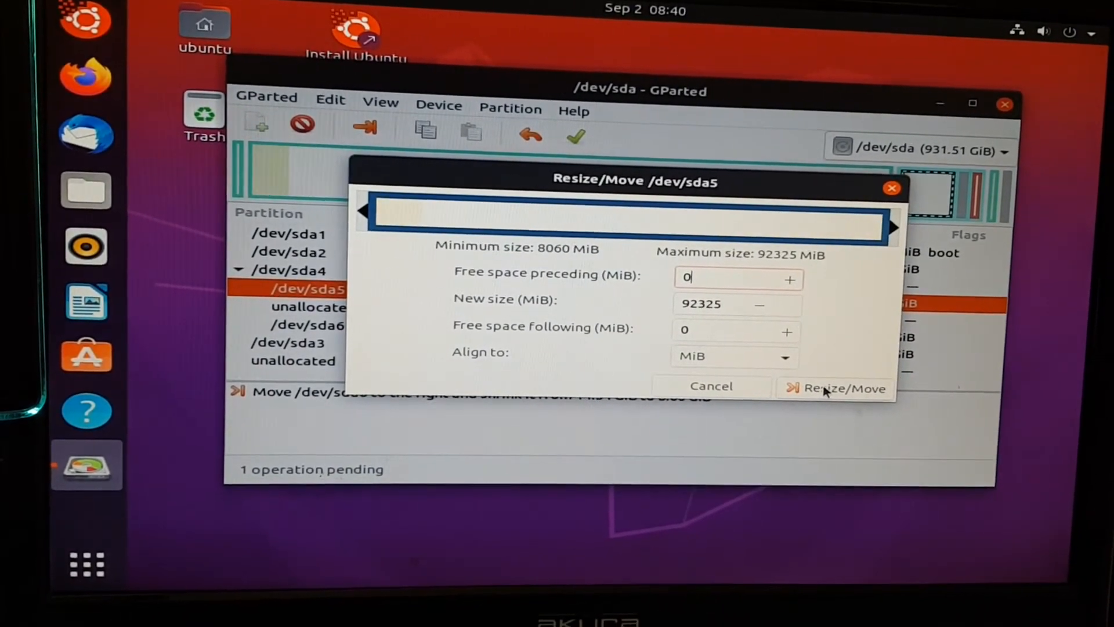
click(824, 390)
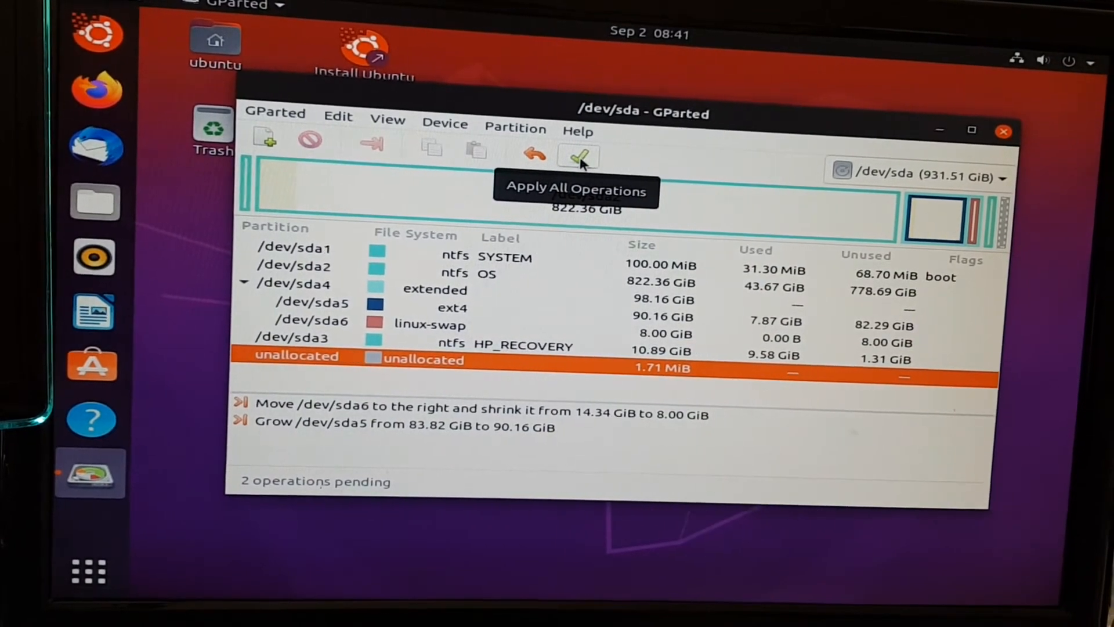
Apply all pending operations, confirm, and dismiss the completion report.
click(581, 161)
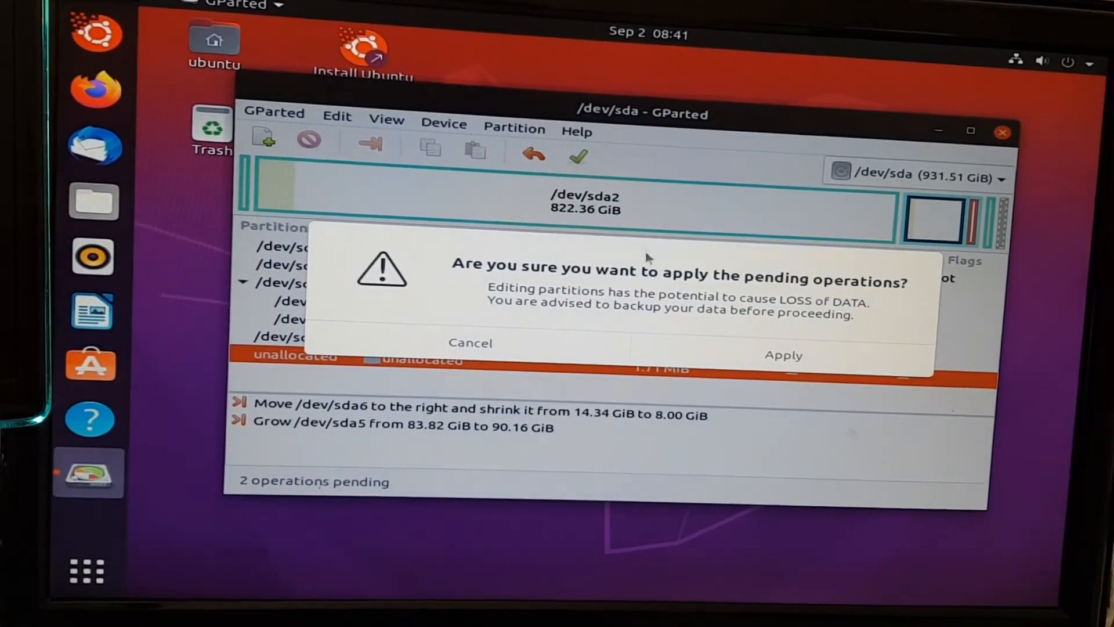
click(764, 354)
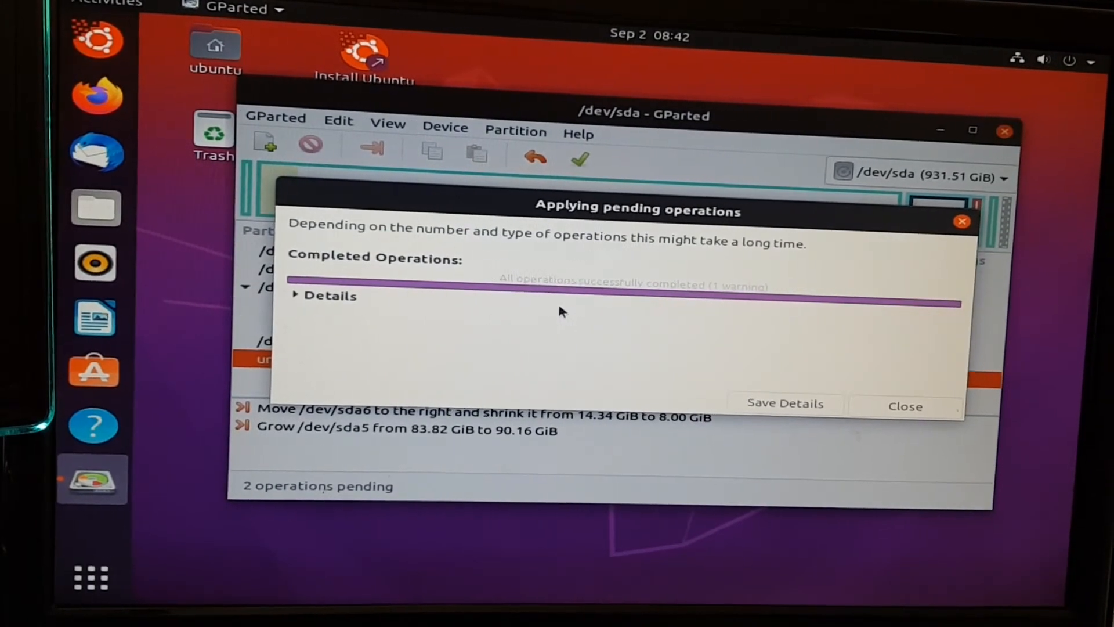
key(Escape)
click(525, 338)
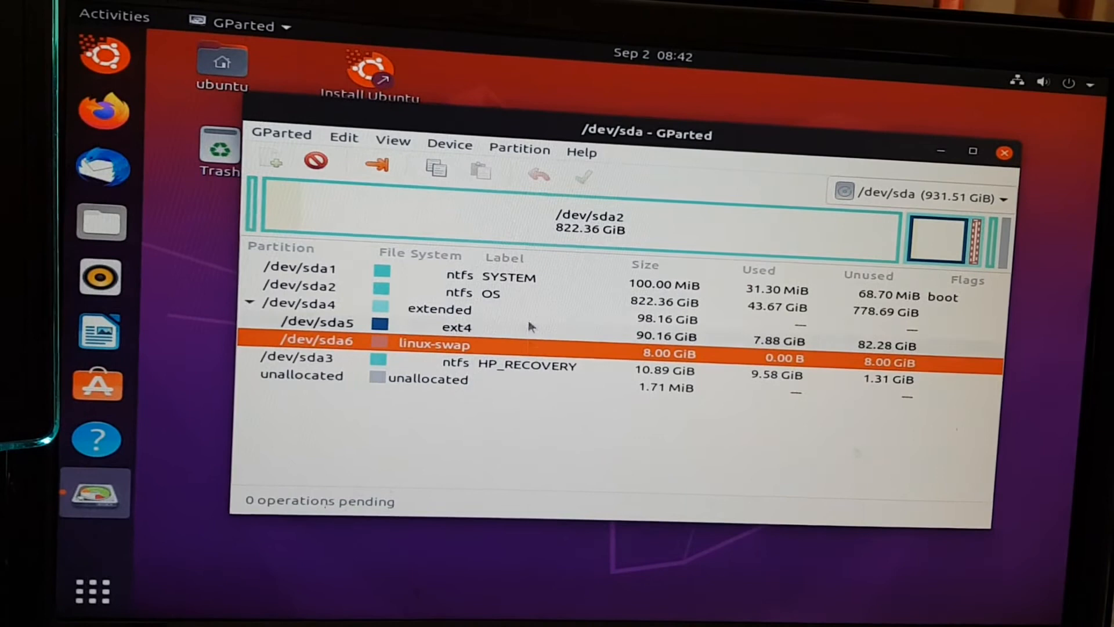
Re-enable swap on the 8.00 GiB /dev/sda6 with Swapon.
click(519, 148)
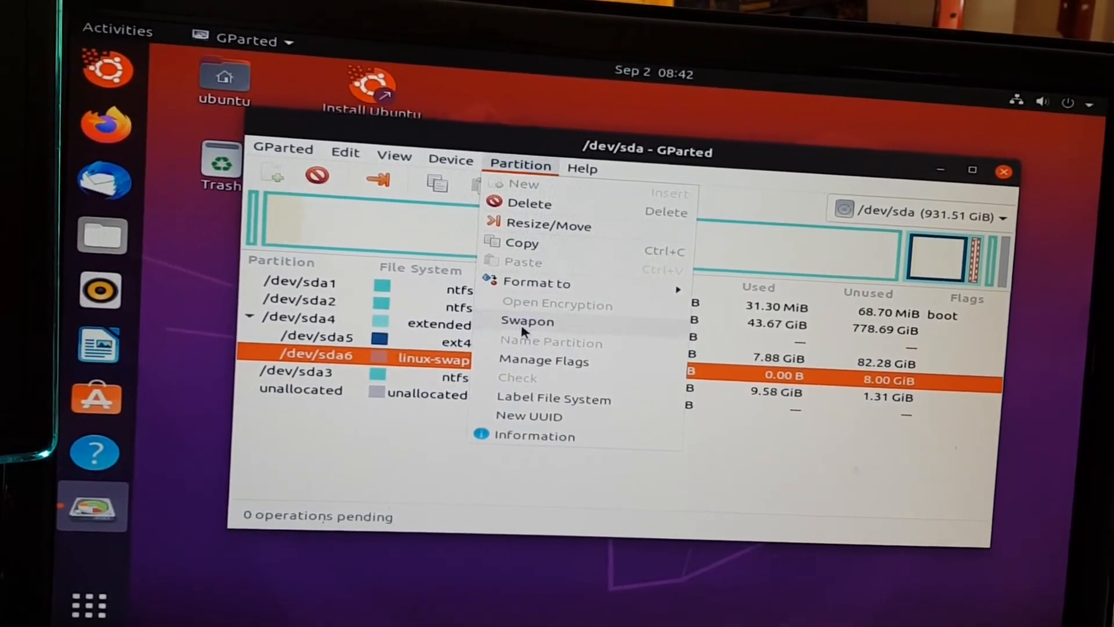
click(523, 323)
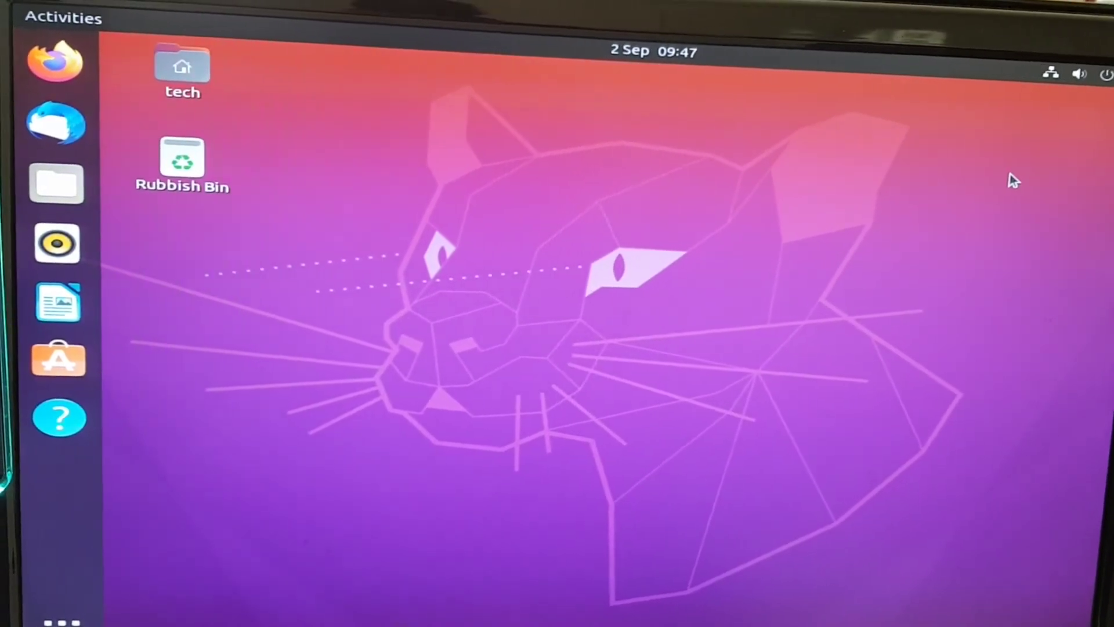
Run swapon -s in a new terminal to confirm /dev/sda6 is active swap of size 8388604.
key(ctrl+alt+t)
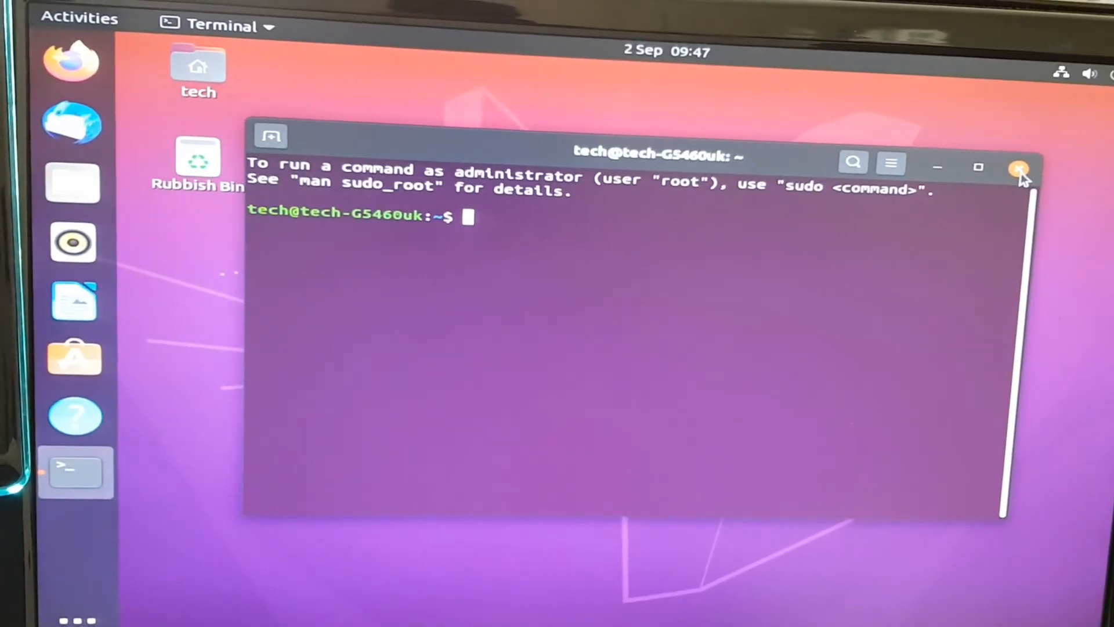
text(swa)
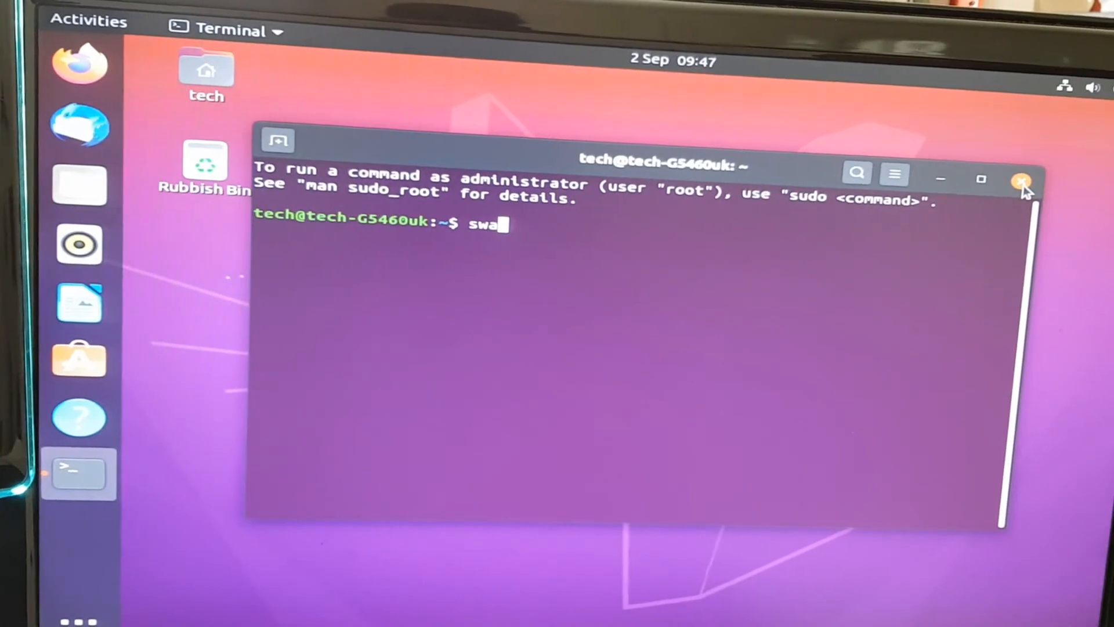
text(pon -)
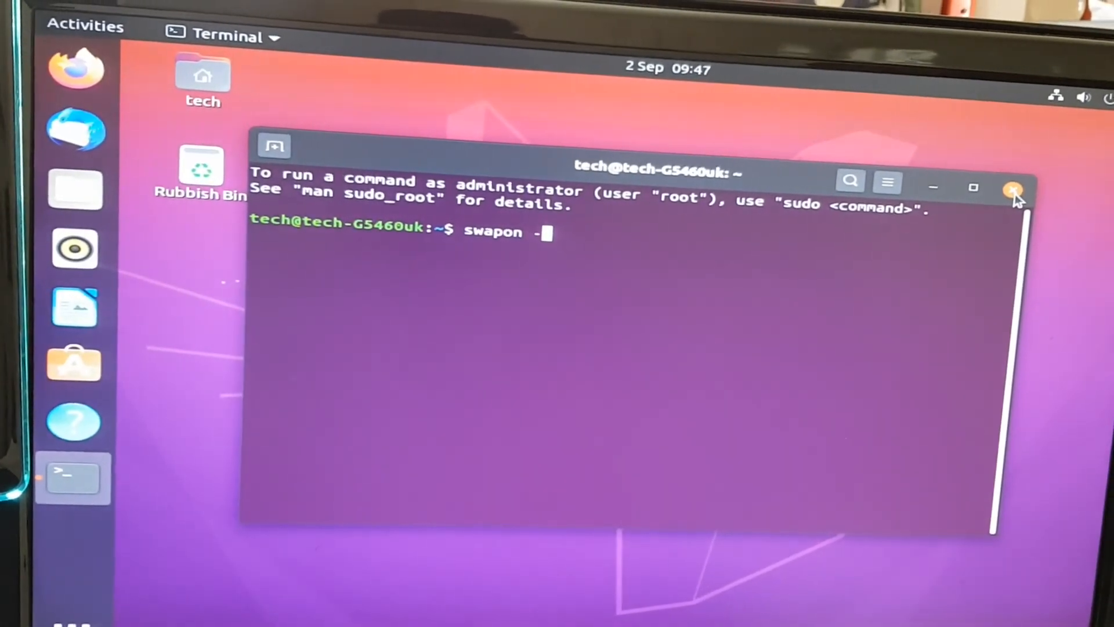
text(s)
key(Return)
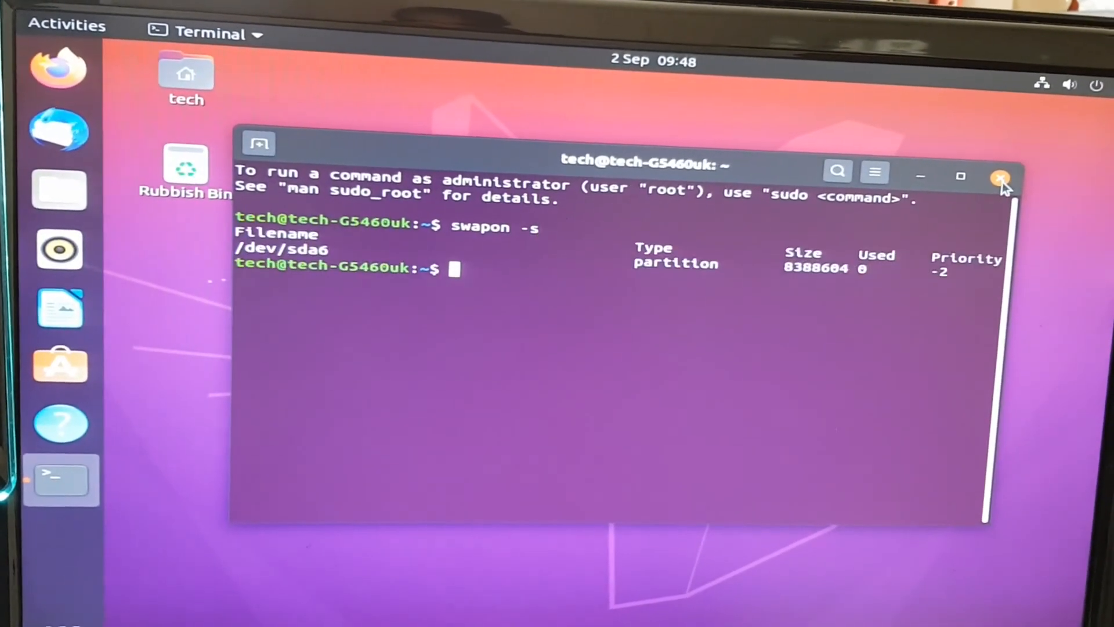